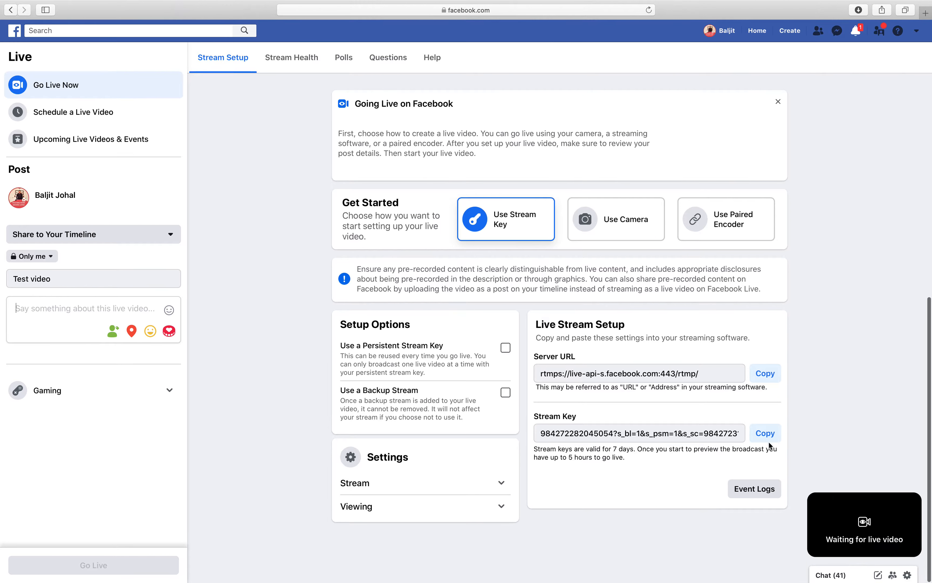
Copy the stream key from the Live Stream Setup, switch to OBS and close the screenshot window behind it.
{"action": "left_click", "coordinate": [771, 439]}
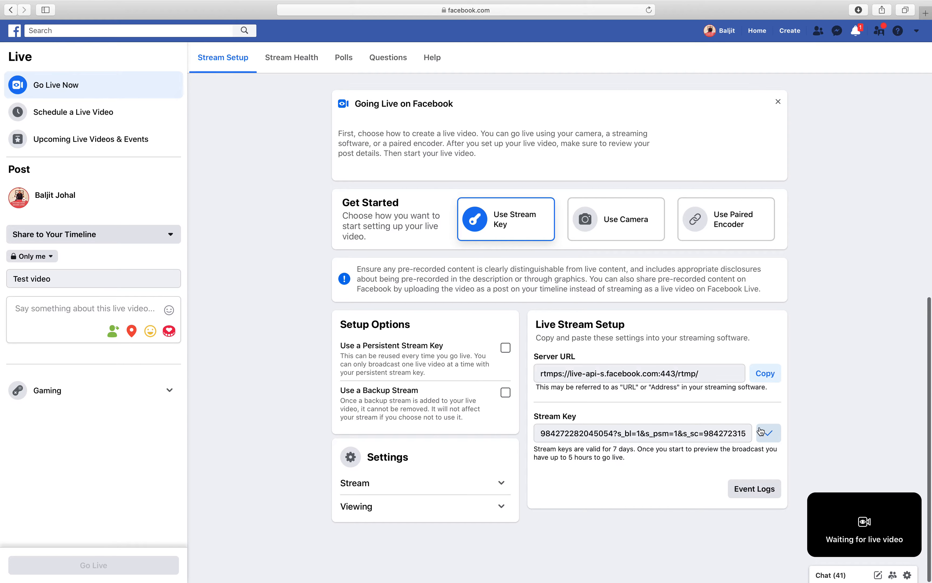
{"action": "scroll", "coordinate": [521, 247], "scroll_direction": "up", "scroll_amount": 10}
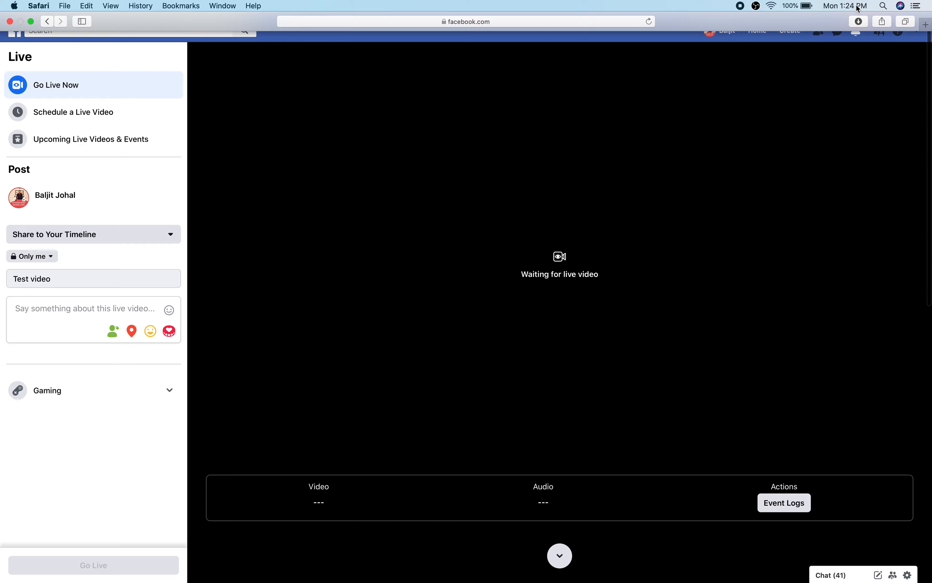
{"action": "mouse_move", "coordinate": [734, 570]}
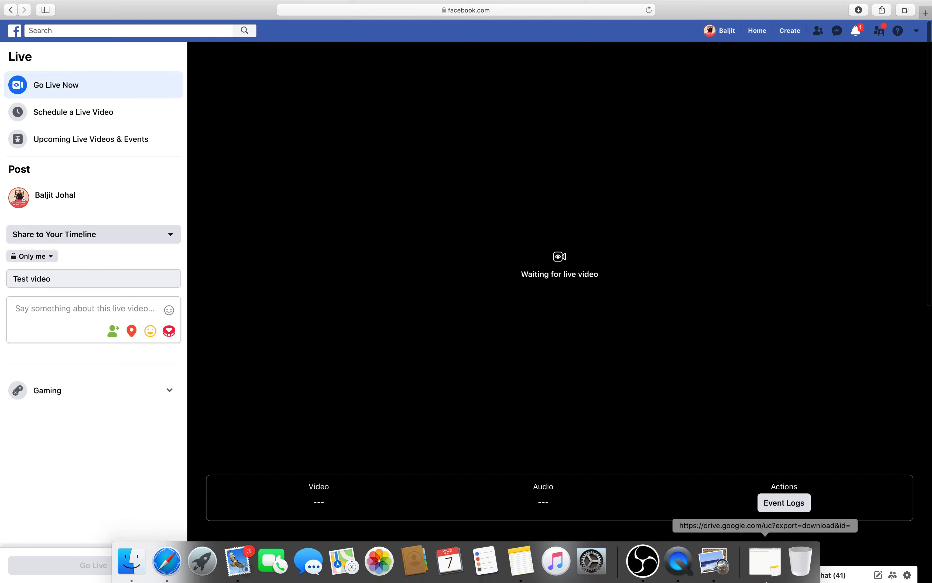
{"action": "left_click", "coordinate": [642, 561]}
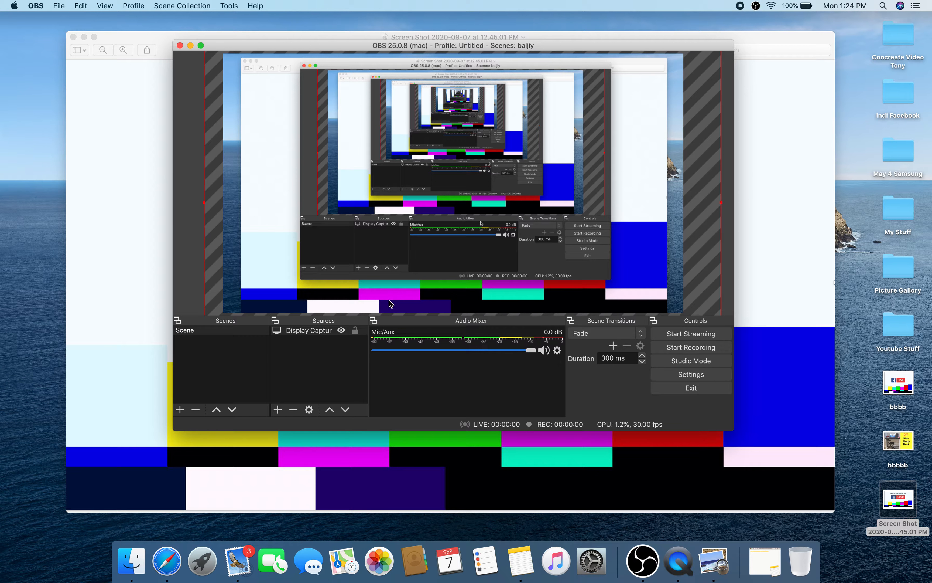
{"action": "left_click", "coordinate": [73, 37]}
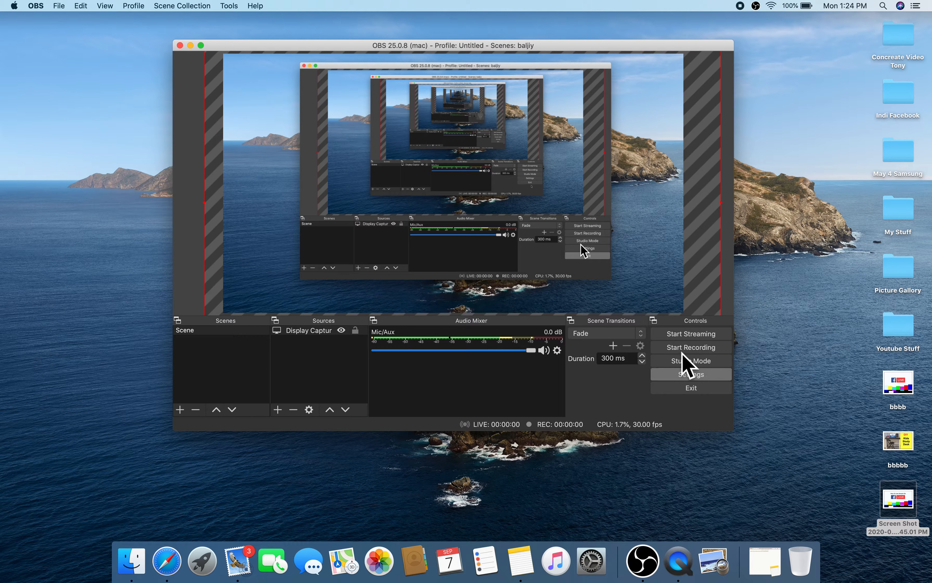
Open the OBS stream settings and clear the existing stream key.
{"action": "left_click", "coordinate": [694, 375]}
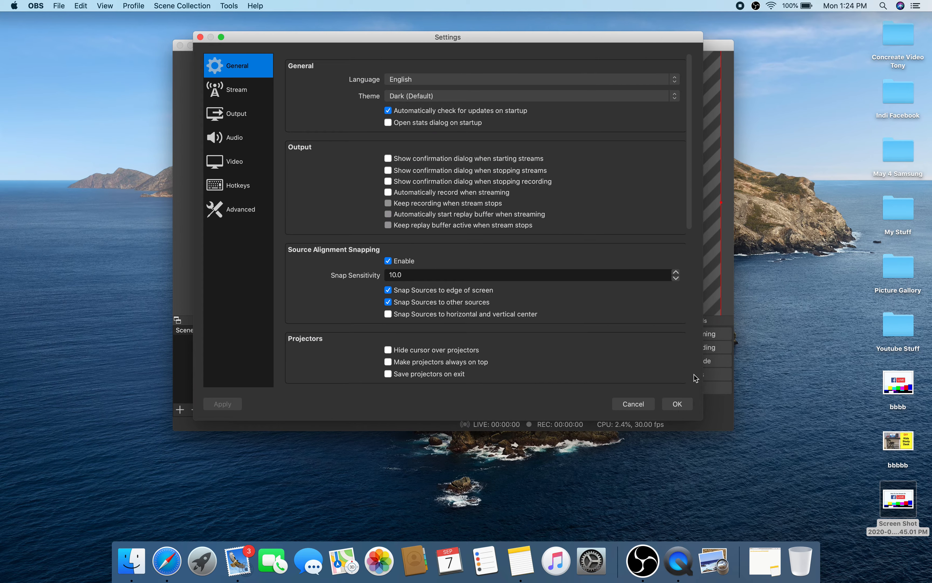
{"action": "left_click", "coordinate": [237, 93]}
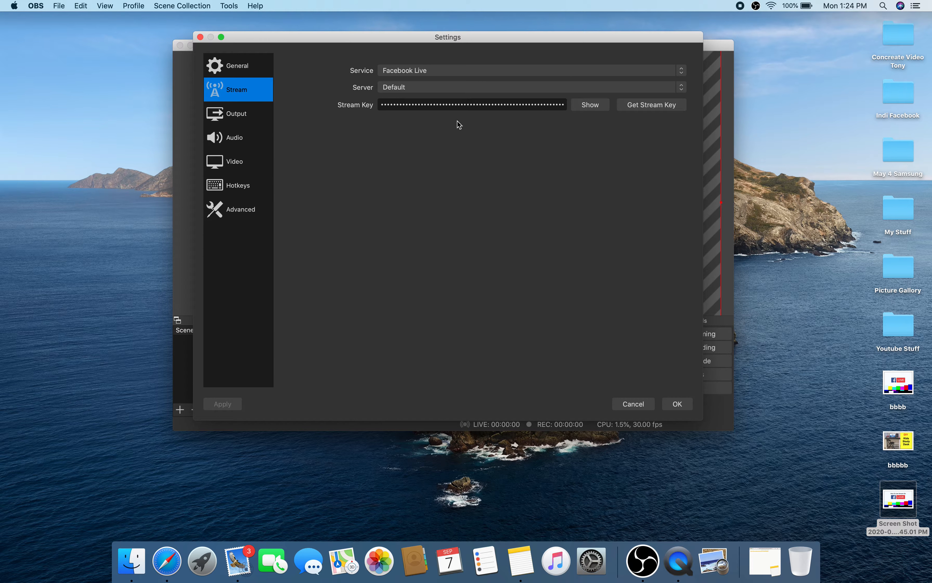
{"action": "left_click", "coordinate": [515, 108]}
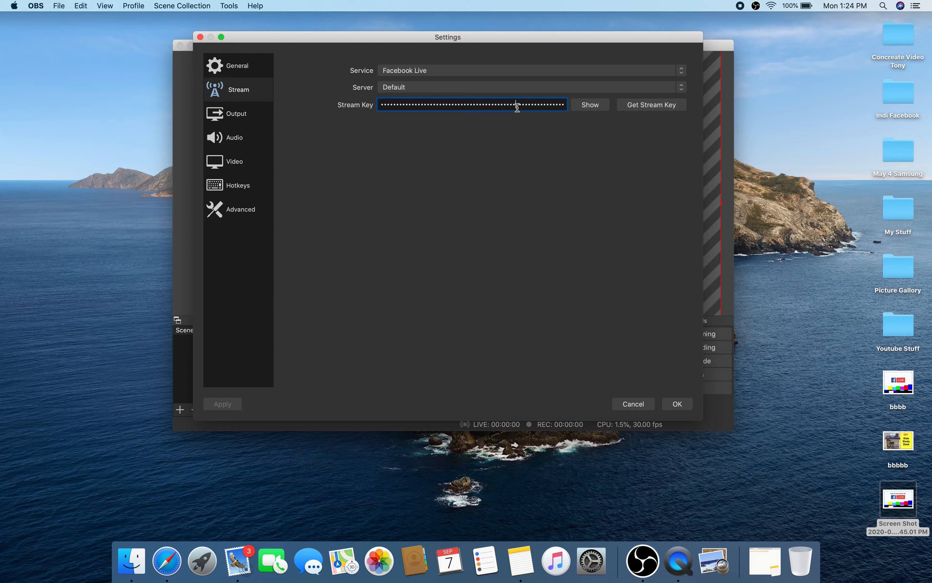
{"action": "key", "text": "super+a"}
{"action": "key", "text": "BackSpace"}
Choose Facebook Live as the streaming service and keep the Default server.
{"action": "left_click", "coordinate": [417, 73]}
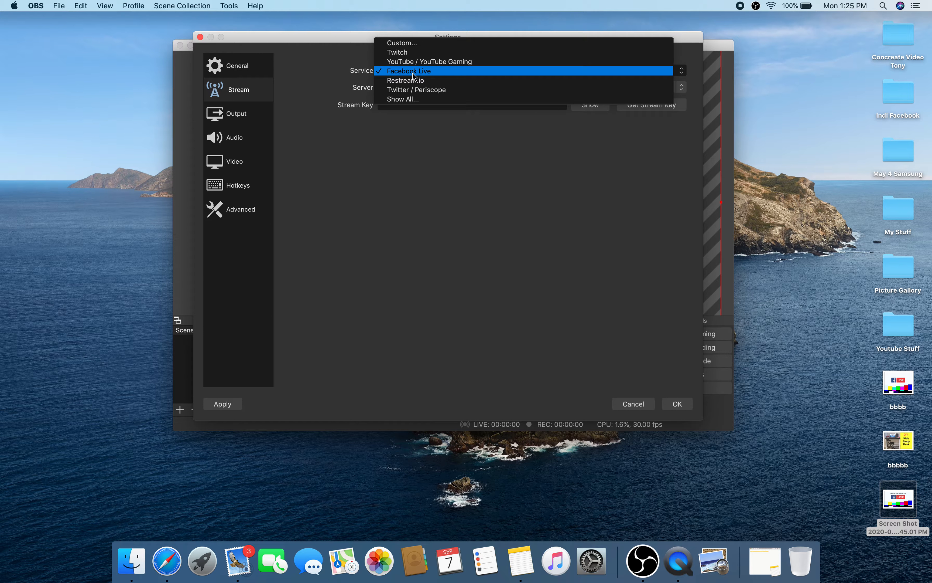
{"action": "left_click", "coordinate": [430, 71]}
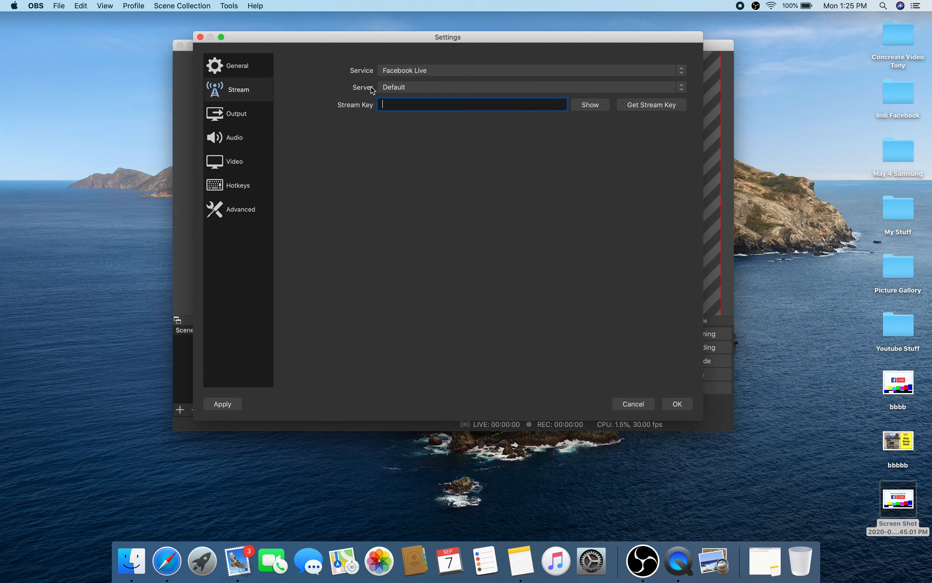
{"action": "left_click", "coordinate": [425, 88]}
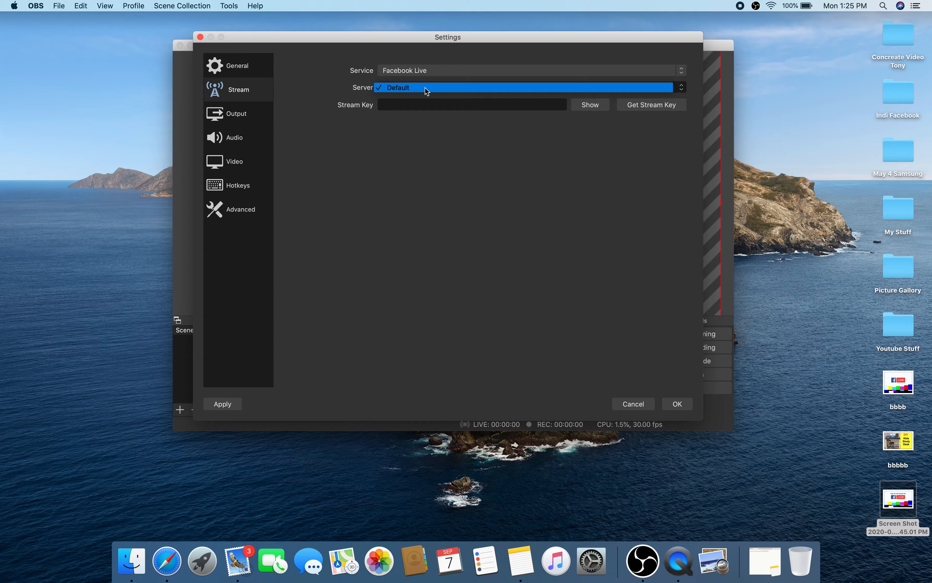
{"action": "left_click", "coordinate": [389, 192]}
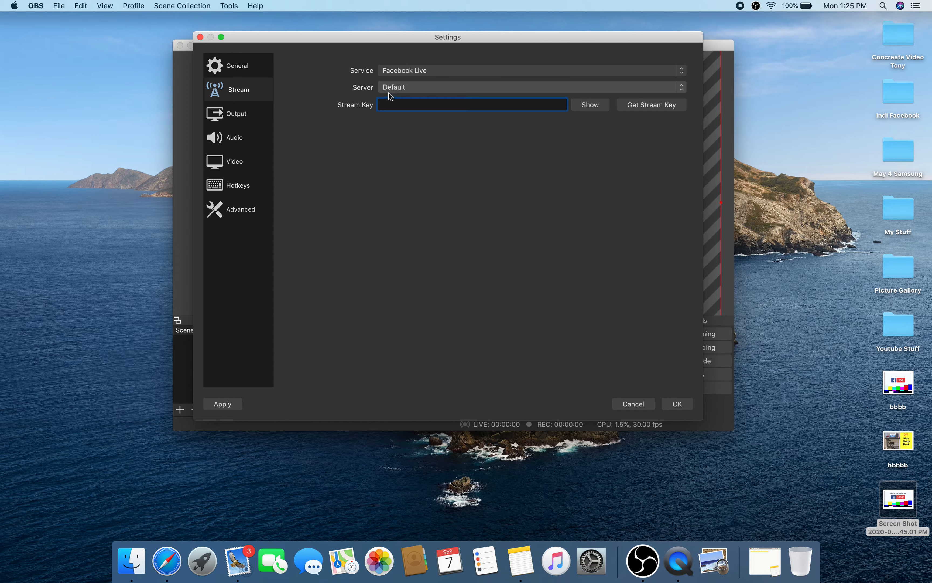
Paste the copied key into the Stream Key field and save the stream settings.
{"action": "key", "text": "super+v"}
{"action": "key", "text": "super+a"}
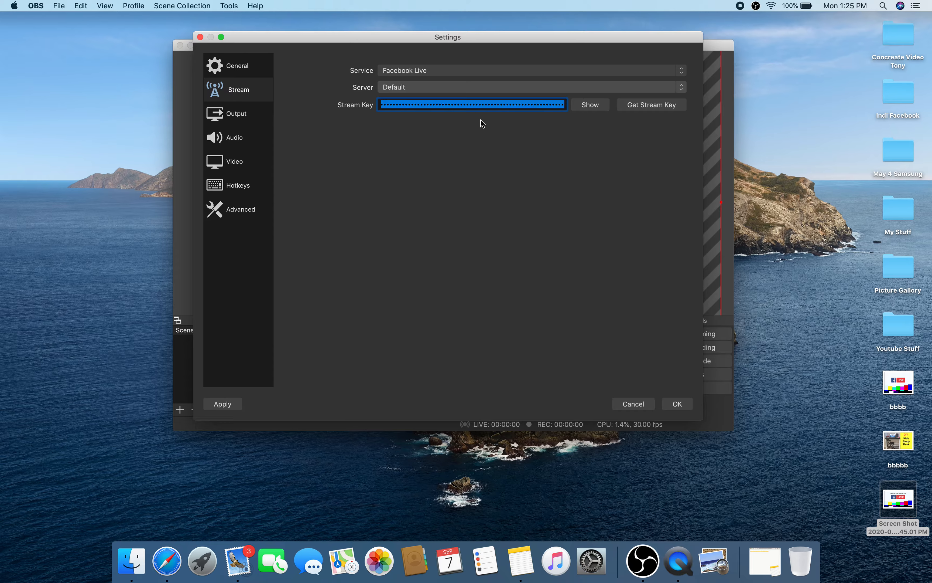
{"action": "key", "text": "BackSpace"}
{"action": "right_click", "coordinate": [439, 108]}
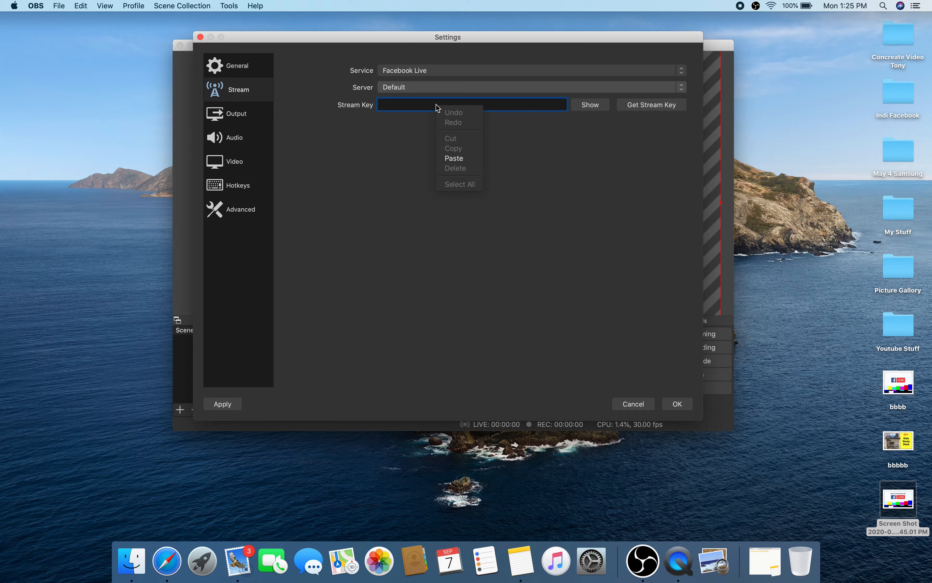
{"action": "left_click", "coordinate": [455, 159]}
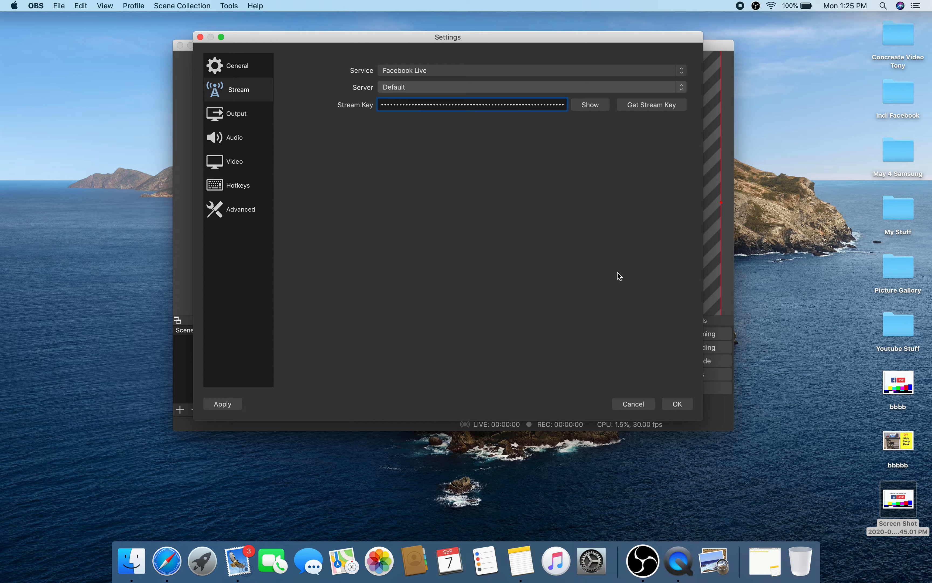
{"action": "left_click", "coordinate": [679, 404]}
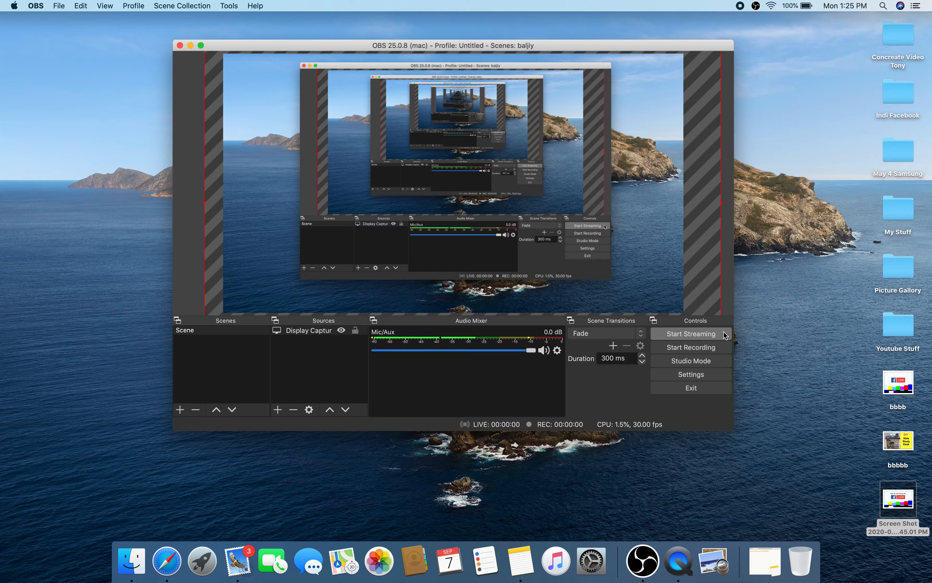
Start streaming from OBS and bring up the Facebook Live page in Safari, windowed in front of the shifted OBS window.
{"action": "left_click", "coordinate": [693, 333]}
{"action": "left_click", "coordinate": [165, 559]}
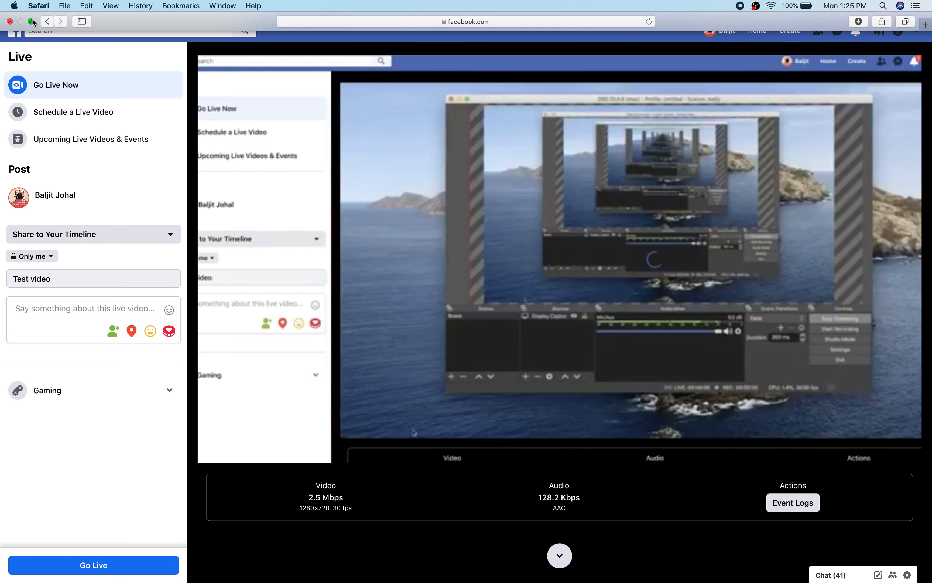
{"action": "left_click", "coordinate": [33, 23]}
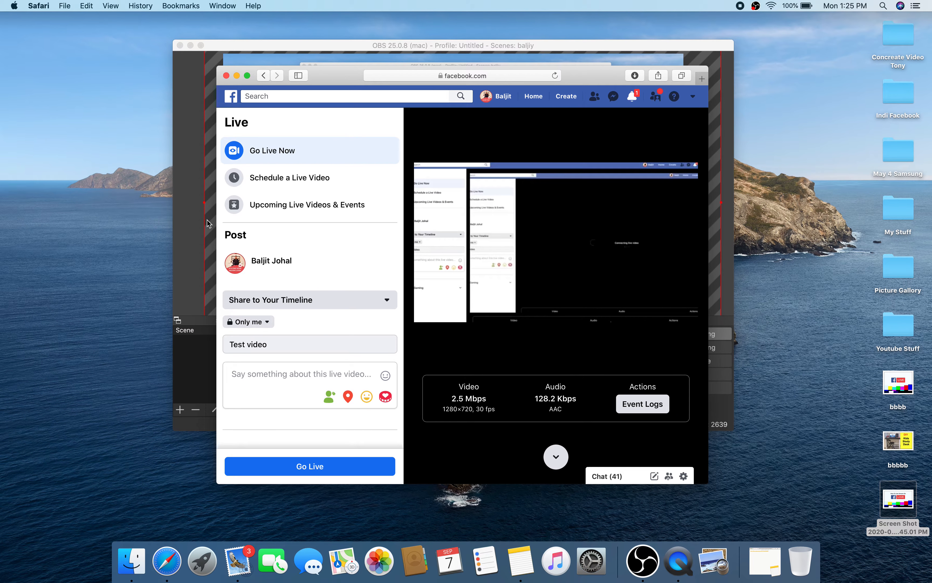
{"action": "left_click_drag", "start_coordinate": [222, 42], "coordinate": [75, 82]}
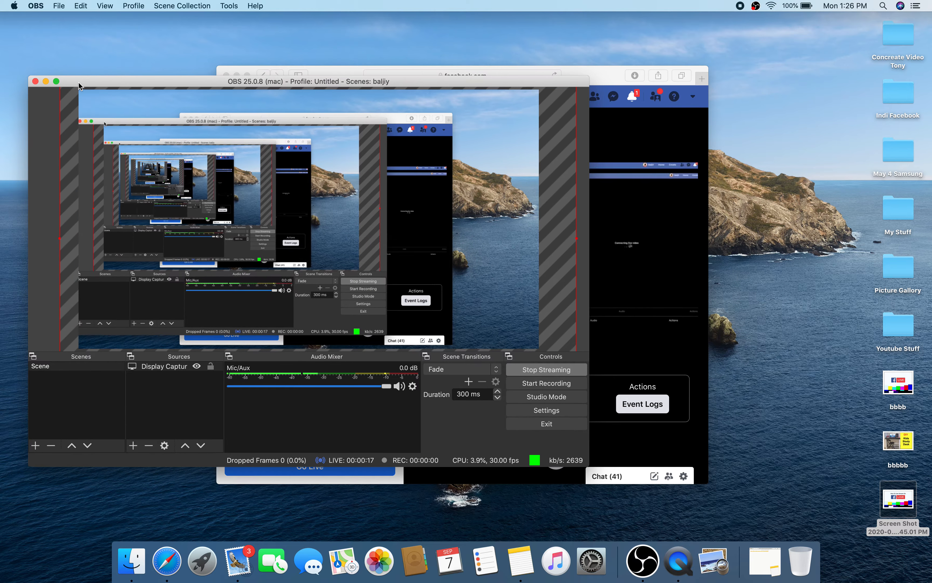
{"action": "left_click", "coordinate": [584, 70]}
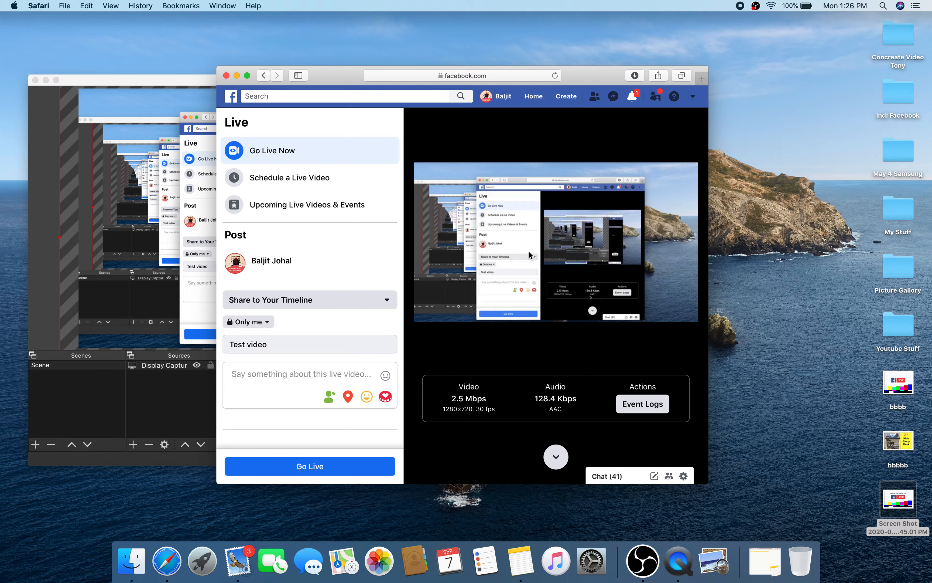
Return the Facebook Live page to full screen and start the live broadcast of "Test video".
{"action": "scroll", "coordinate": [265, 431], "scroll_direction": "down", "scroll_amount": 3}
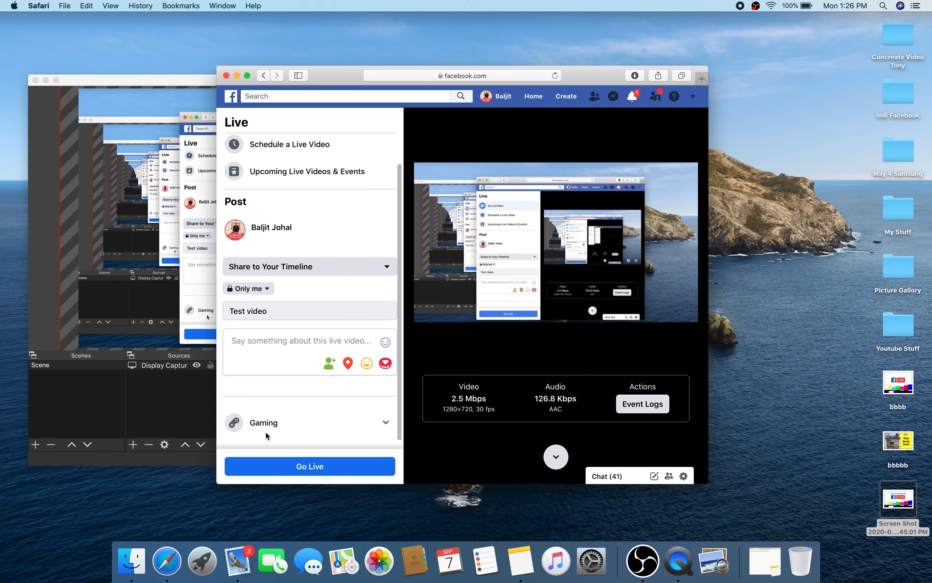
{"action": "scroll", "coordinate": [262, 432], "scroll_direction": "up", "scroll_amount": 3}
{"action": "left_click", "coordinate": [246, 74]}
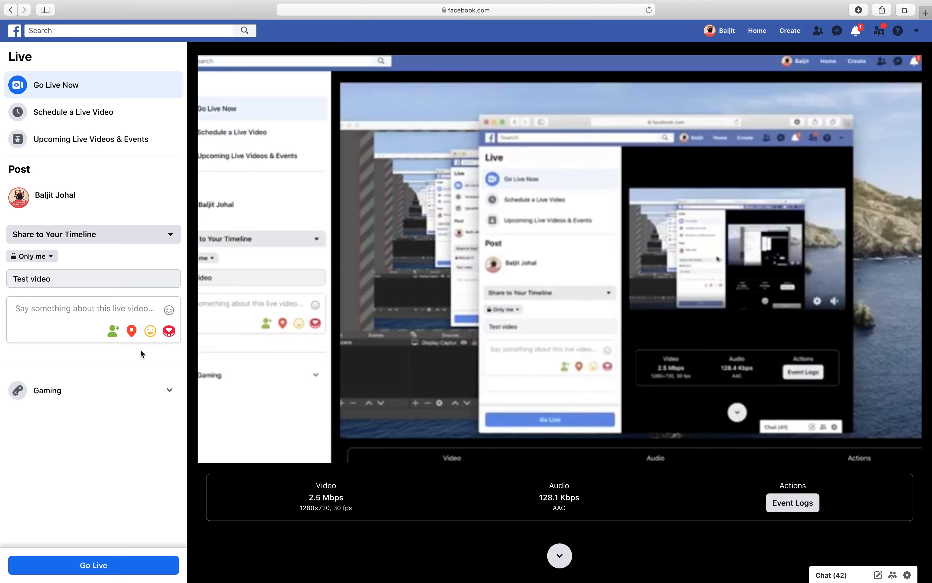
{"action": "left_click", "coordinate": [109, 568]}
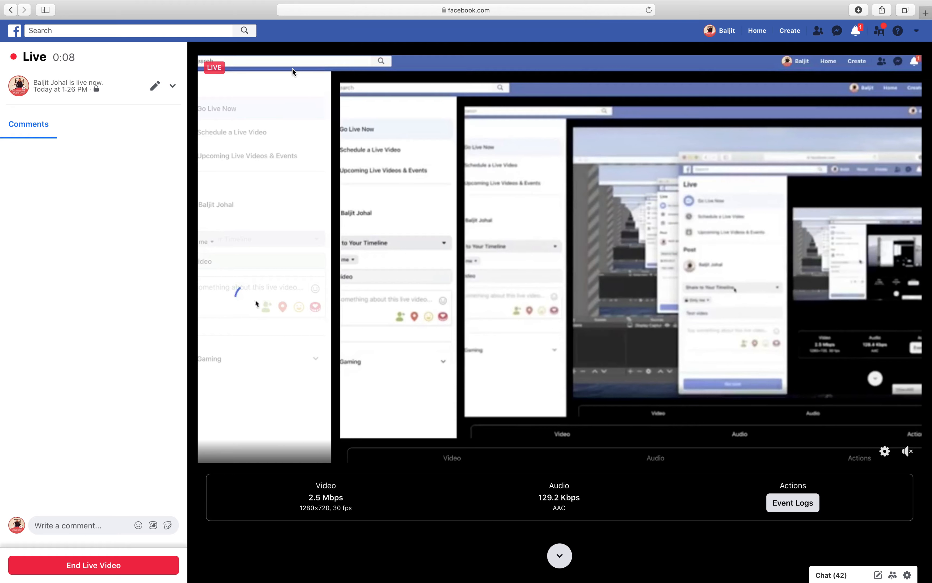
Expand the live post's details and examine the comments area, stream preview and setup section of the running broadcast.
{"action": "mouse_move", "coordinate": [32, 3]}
{"action": "left_click", "coordinate": [32, 21]}
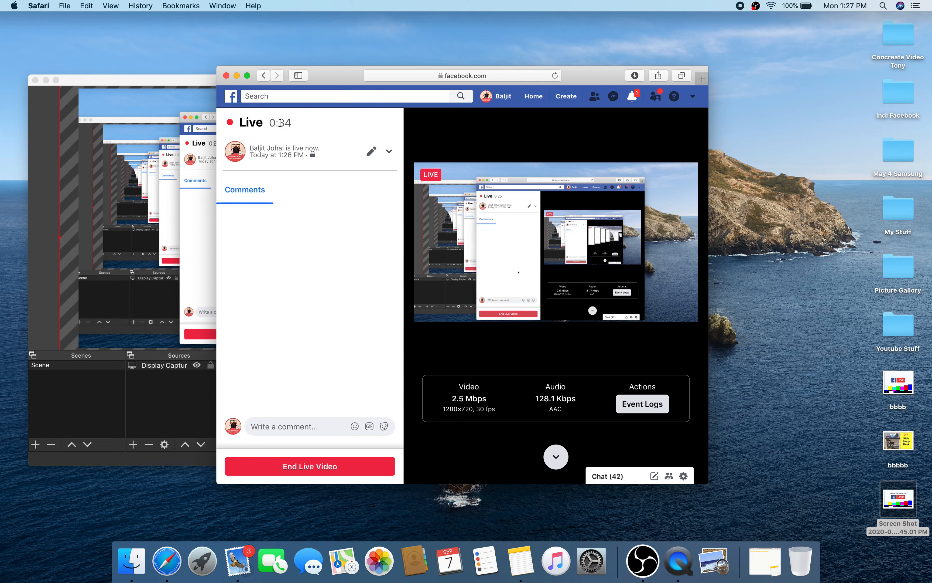
{"action": "left_click", "coordinate": [390, 151]}
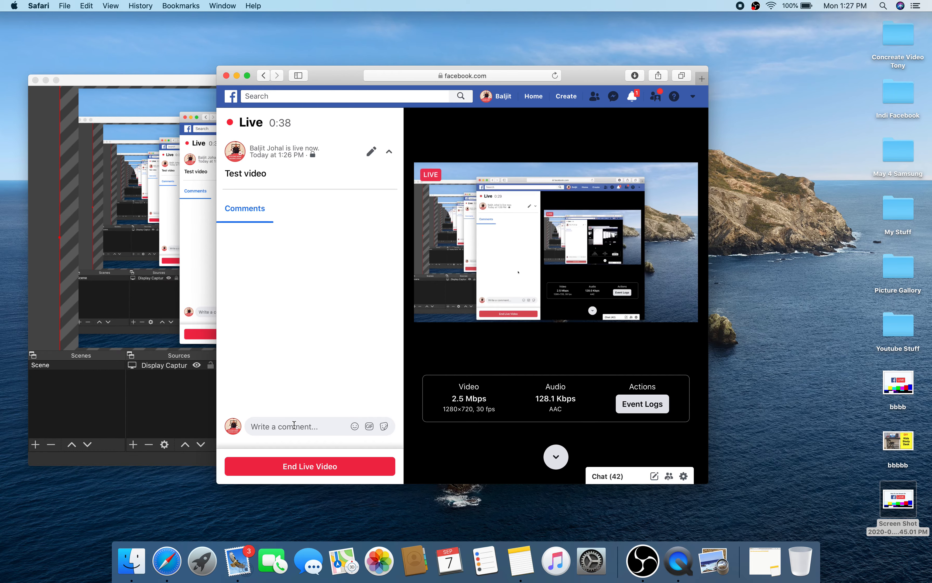
{"action": "scroll", "coordinate": [513, 361], "scroll_direction": "down", "scroll_amount": 10}
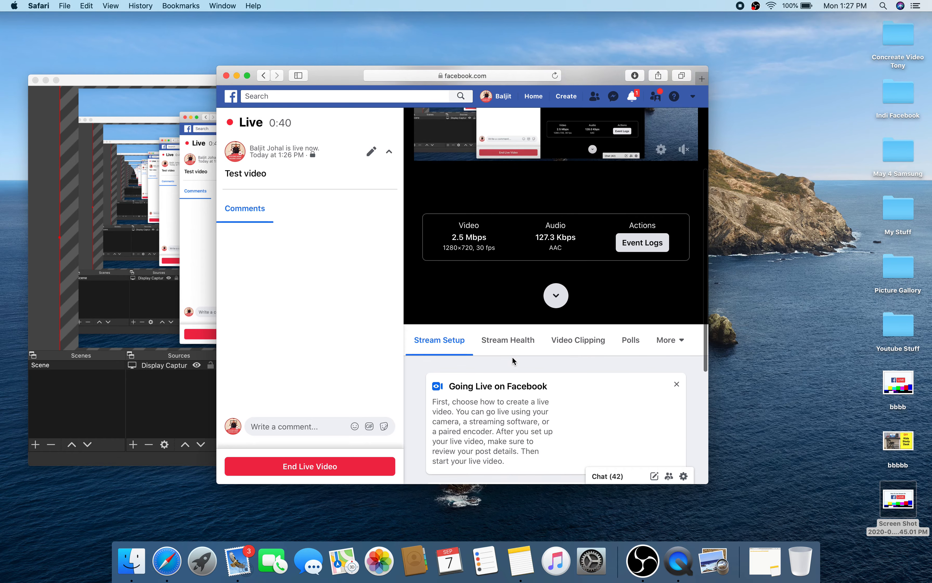
{"action": "scroll", "coordinate": [513, 361], "scroll_direction": "up", "scroll_amount": 5}
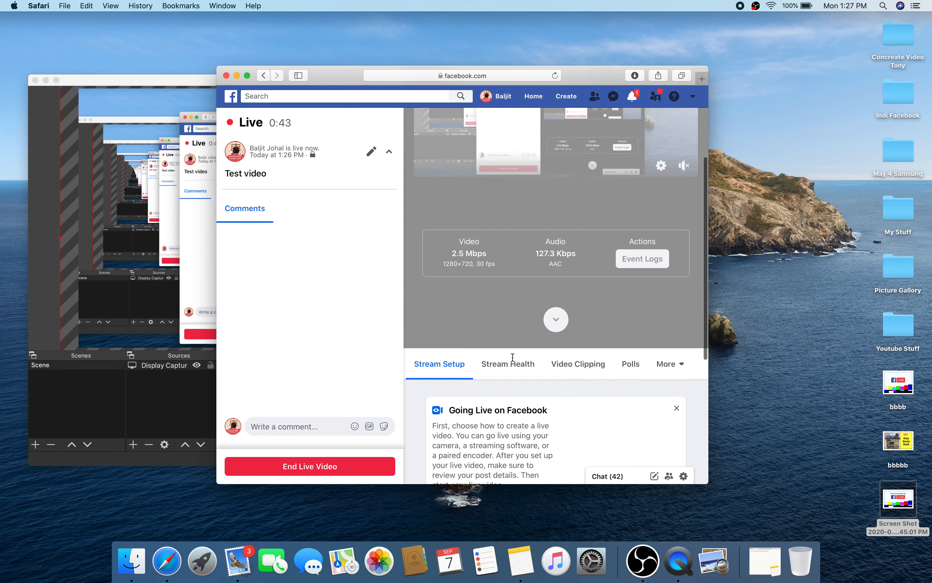
{"action": "scroll", "coordinate": [510, 356], "scroll_direction": "down", "scroll_amount": 5}
{"action": "scroll", "coordinate": [513, 357], "scroll_direction": "up", "scroll_amount": 10}
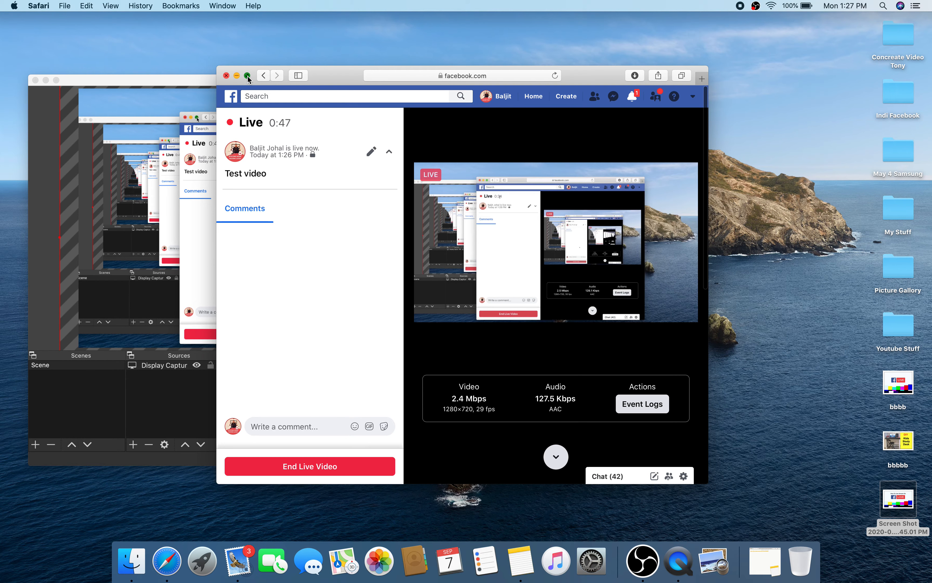
{"action": "left_click", "coordinate": [247, 76]}
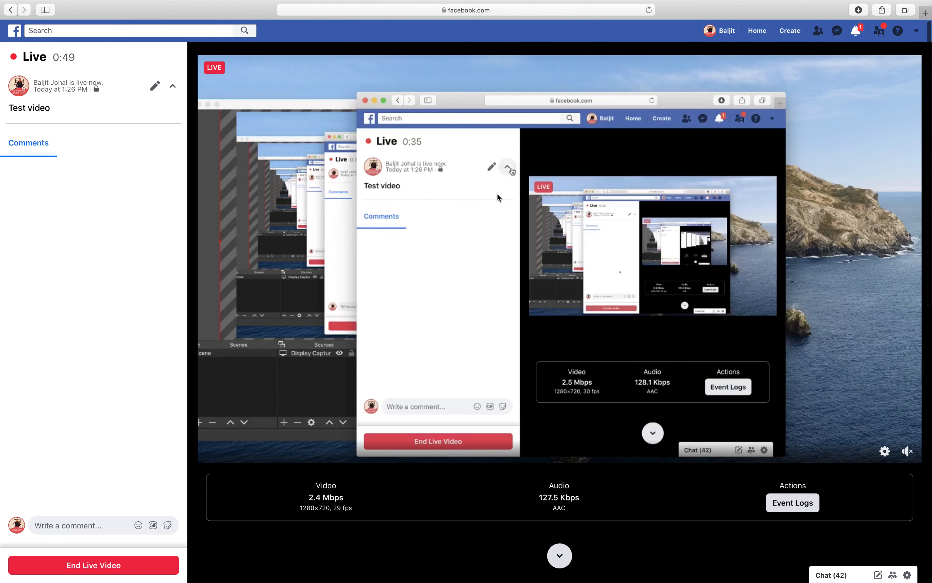
Request ending the live video and dismiss the confirmation without ending it.
{"action": "left_click", "coordinate": [94, 566]}
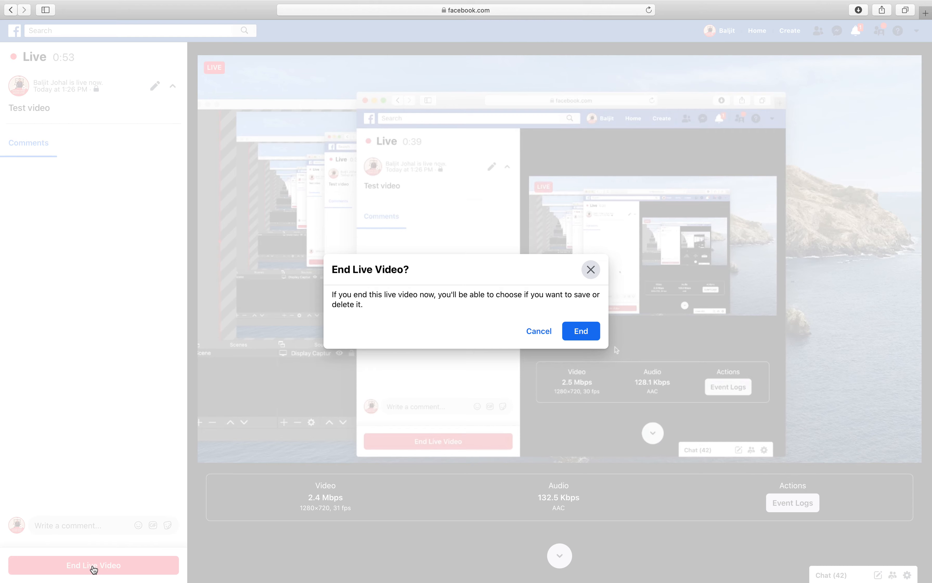
{"action": "key", "text": "Escape"}
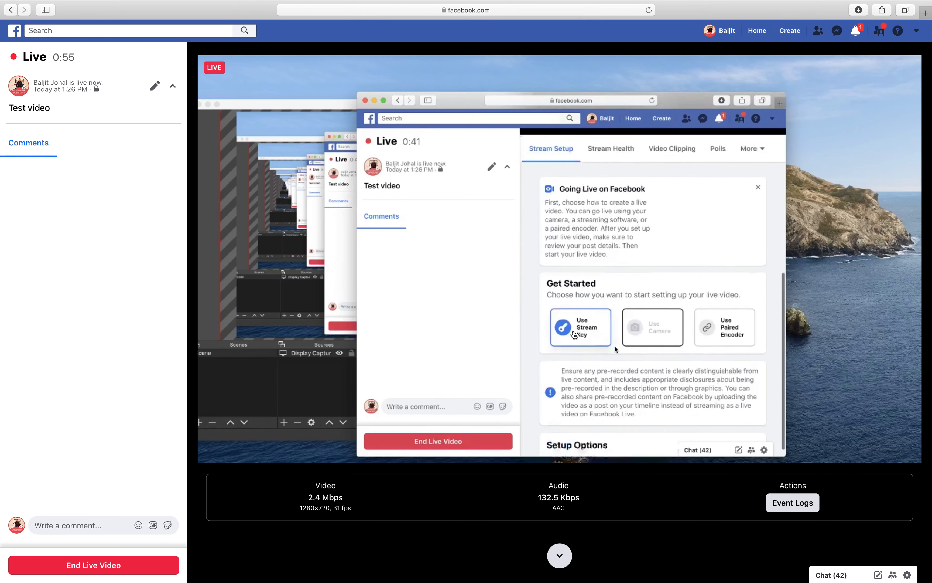